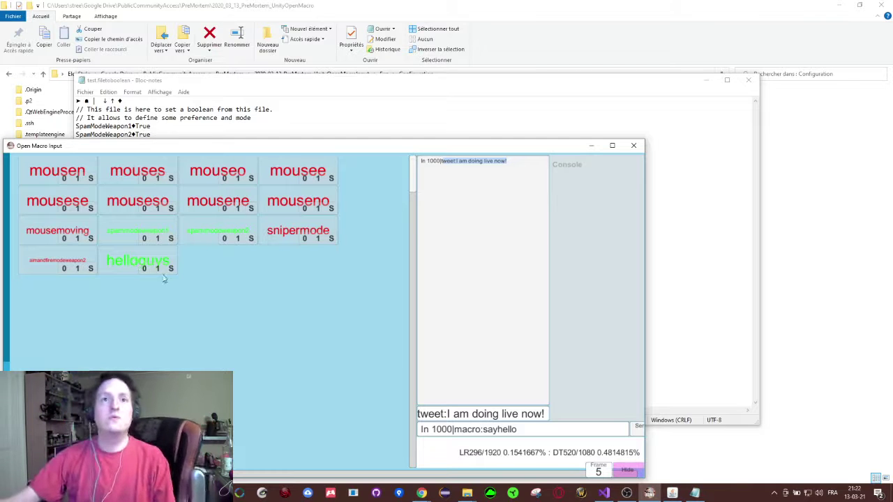
Open default.apptoboolean from the archived 2021_01_01_Configuration_DoomEternal folder and examine its doom entry.
{"action": "left_click", "coordinate": [360, 52]}
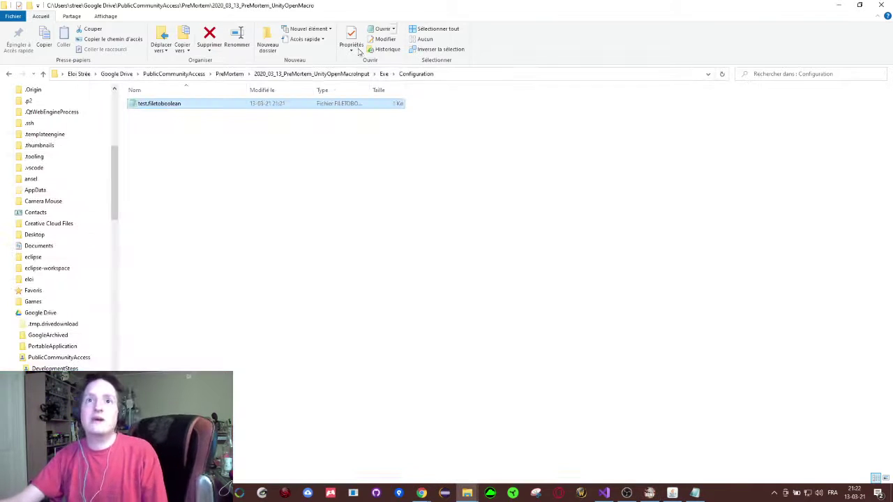
{"action": "left_click", "coordinate": [293, 79]}
{"action": "double_click", "coordinate": [209, 104]}
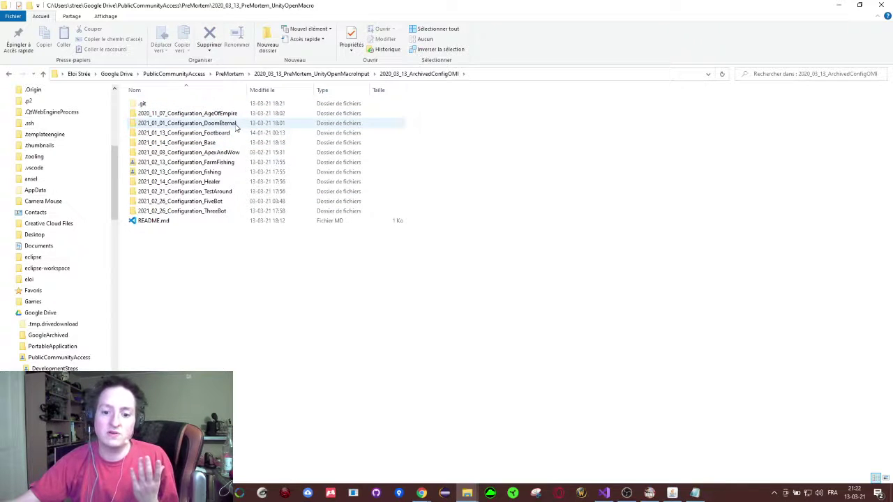
{"action": "double_click", "coordinate": [236, 124]}
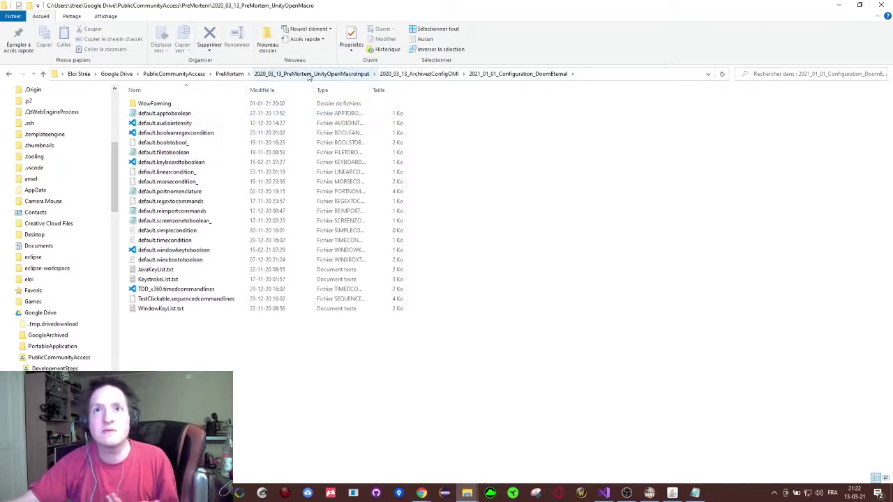
{"action": "double_click", "coordinate": [179, 117]}
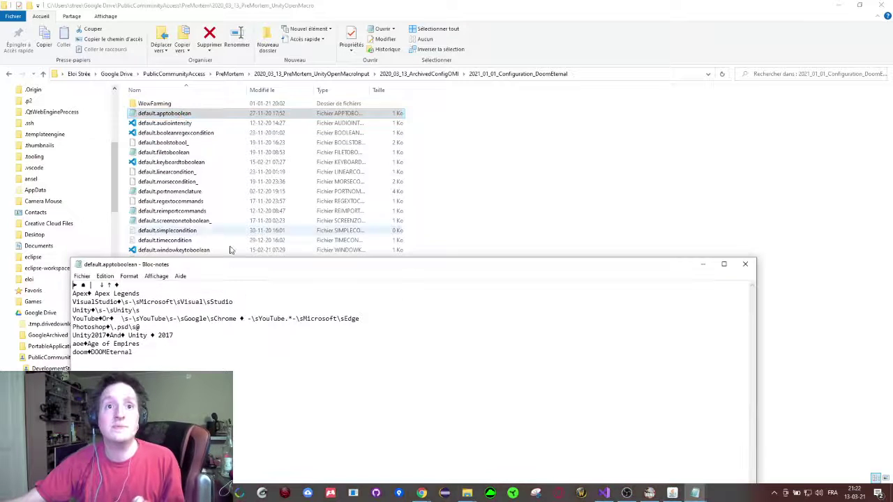
{"action": "left_click_drag", "start_coordinate": [207, 272], "coordinate": [245, 238]}
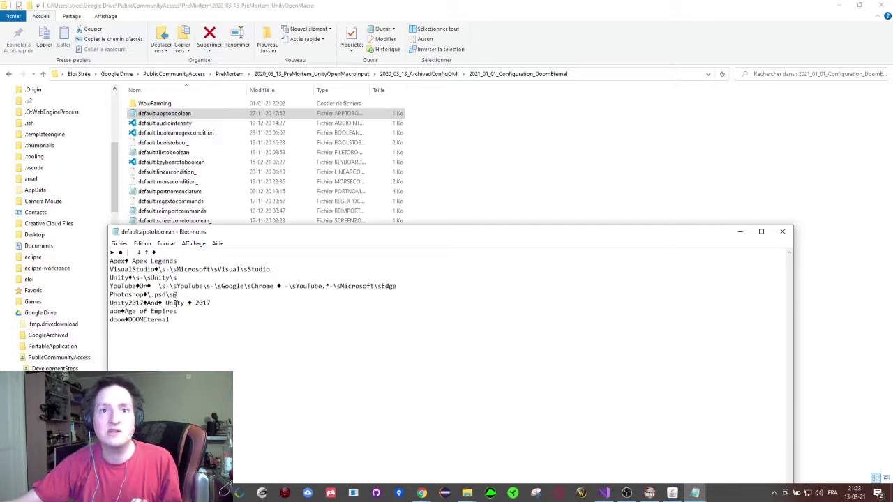
{"action": "left_click_drag", "start_coordinate": [172, 319], "coordinate": [118, 321]}
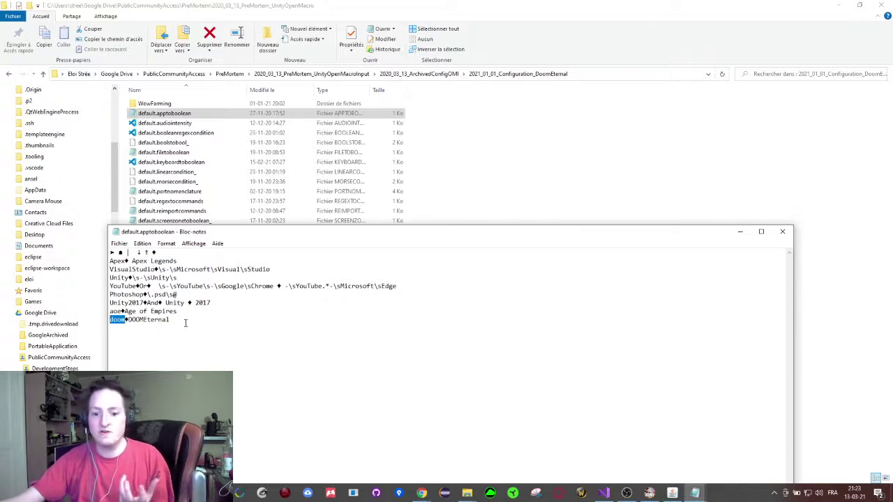
{"action": "left_click_drag", "start_coordinate": [186, 323], "coordinate": [112, 320]}
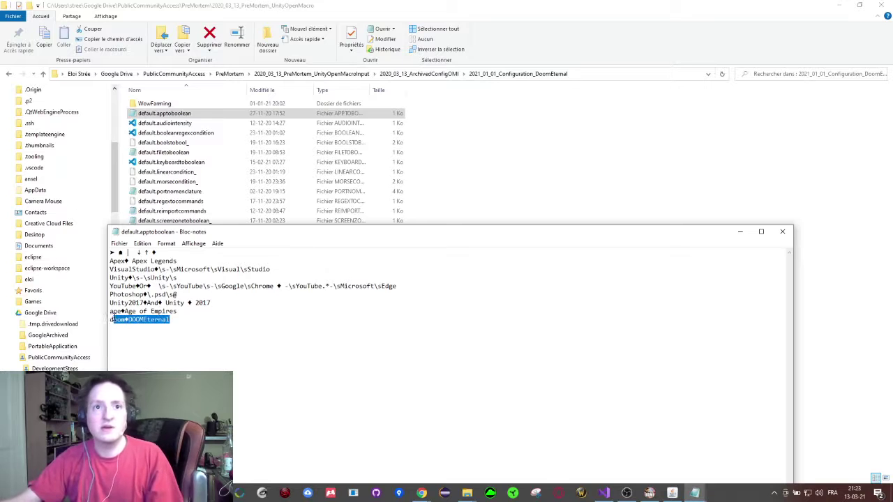
Save a copy of default.apptoboolean into the Exe\Configuration folder of 2020_03_13_PreMortem_UnityOpenMacroInput.
{"action": "left_click", "coordinate": [311, 318]}
{"action": "key", "text": "ctrl+shift+s"}
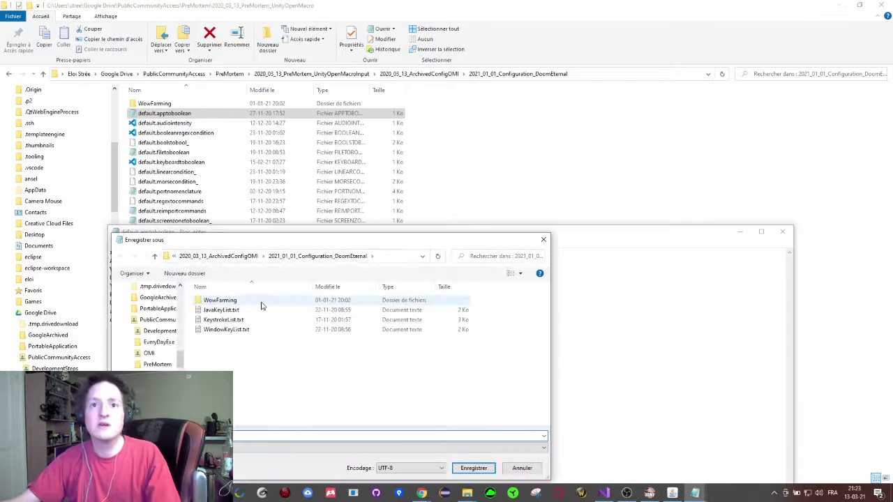
{"action": "left_click", "coordinate": [232, 254]}
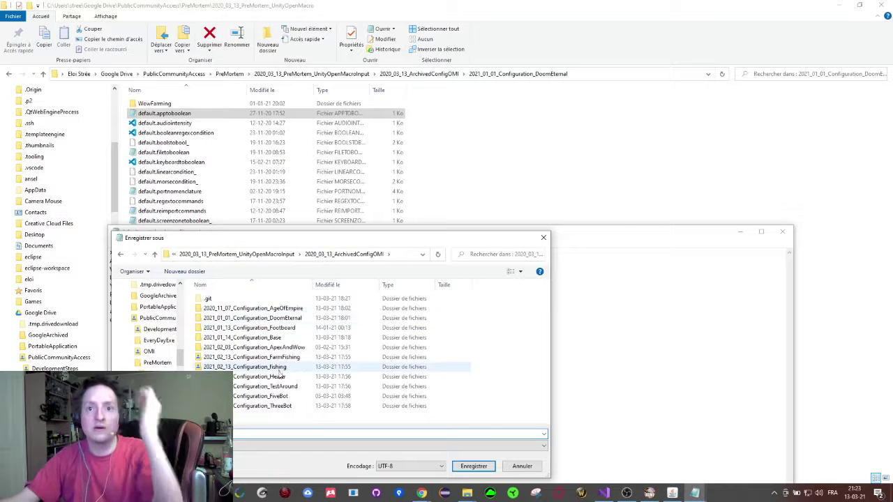
{"action": "left_click", "coordinate": [279, 254]}
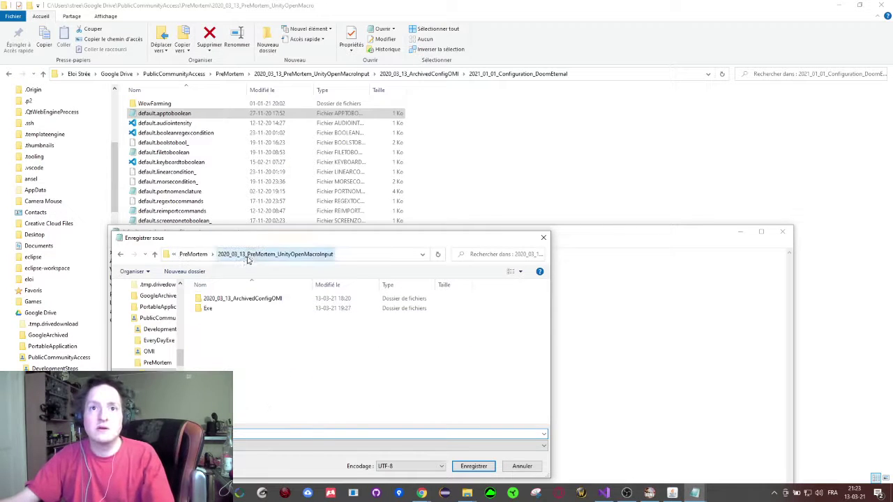
{"action": "double_click", "coordinate": [217, 309]}
{"action": "double_click", "coordinate": [219, 299]}
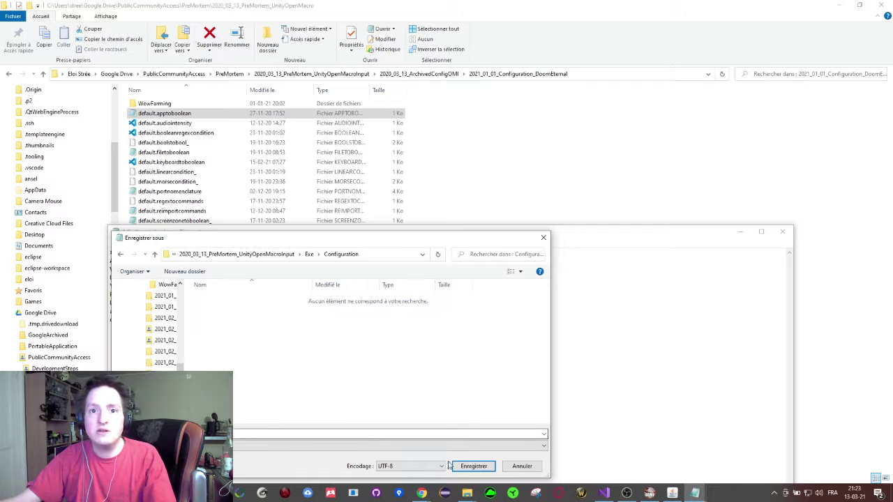
{"action": "key", "text": "Return"}
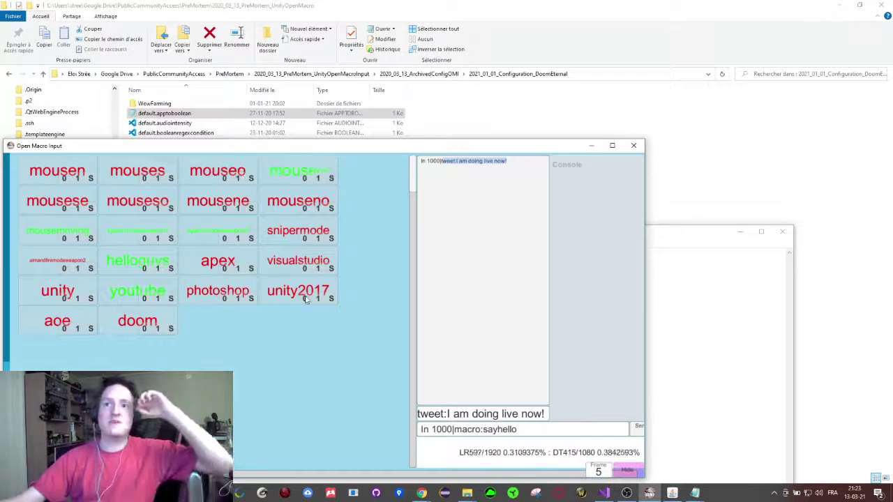
Duplicate the doom line at the end of default.apptoboolean and set the copy's application title to Open Macro Input.
{"action": "left_click", "coordinate": [702, 339]}
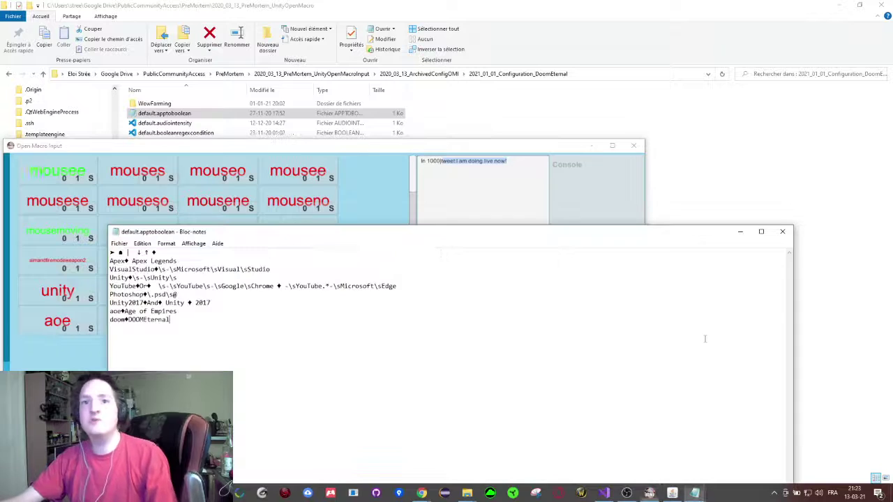
{"action": "left_click", "coordinate": [203, 314]}
{"action": "key", "text": "shift+Down"}
{"action": "key", "text": "ctrl+c"}
{"action": "key", "text": "End"}
{"action": "key", "text": "ctrl+v"}
{"action": "key", "text": "ctrl+shift+Left"}
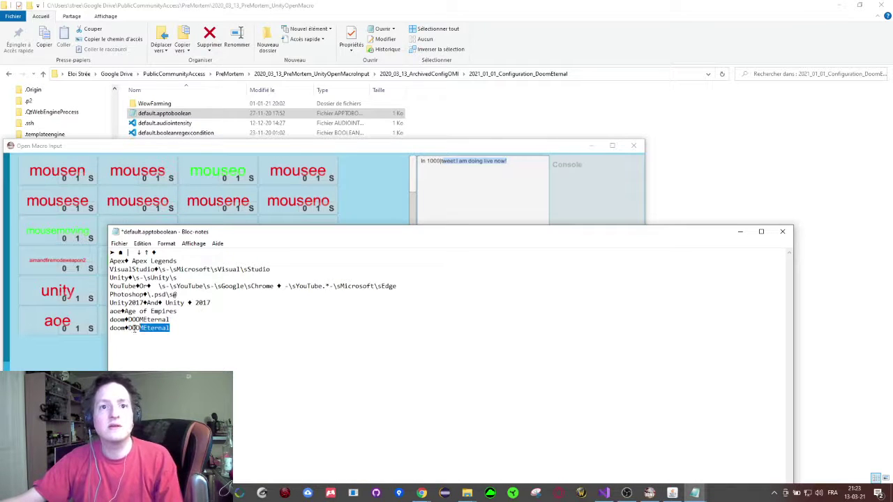
{"action": "type", "text": "JAva"}
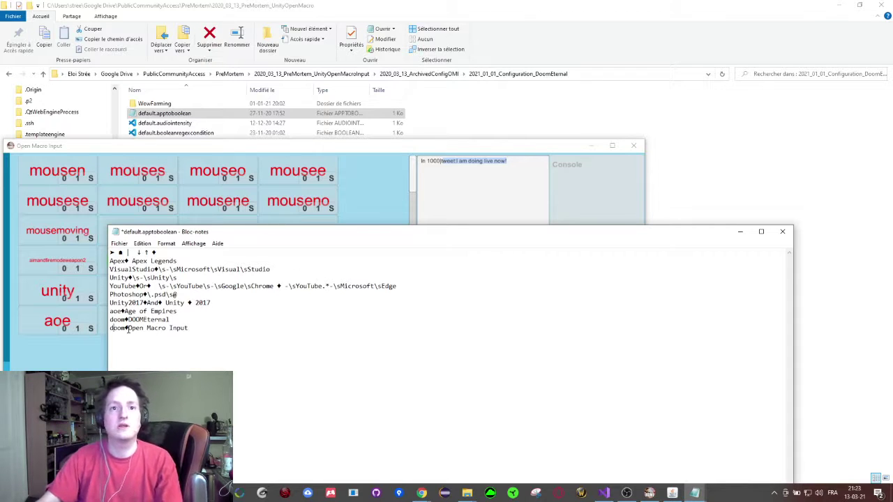
Rename the boolean in the new last line to omi and save the file.
{"action": "key", "text": "BackSpace"}
{"action": "key", "text": "BackSpace"}
{"action": "key", "text": "BackSpace"}
{"action": "key", "text": "BackSpace"}
{"action": "type", "text": "omi"}
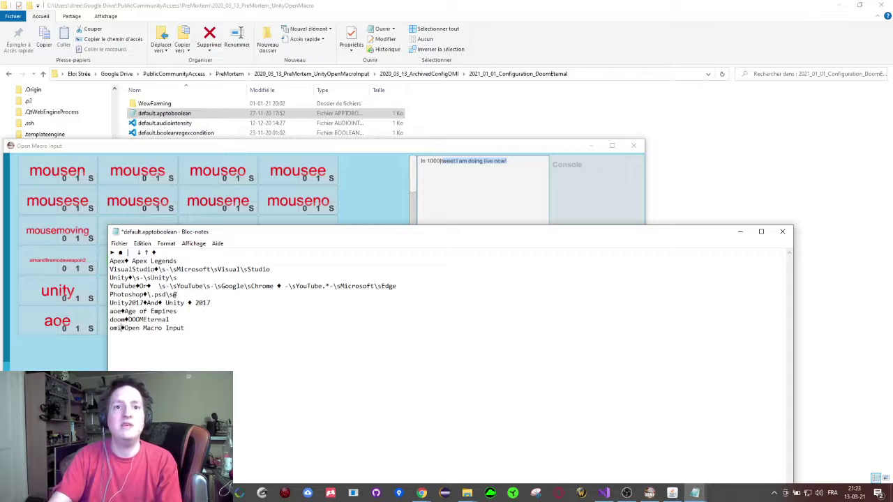
{"action": "key", "text": "ctrl+s"}
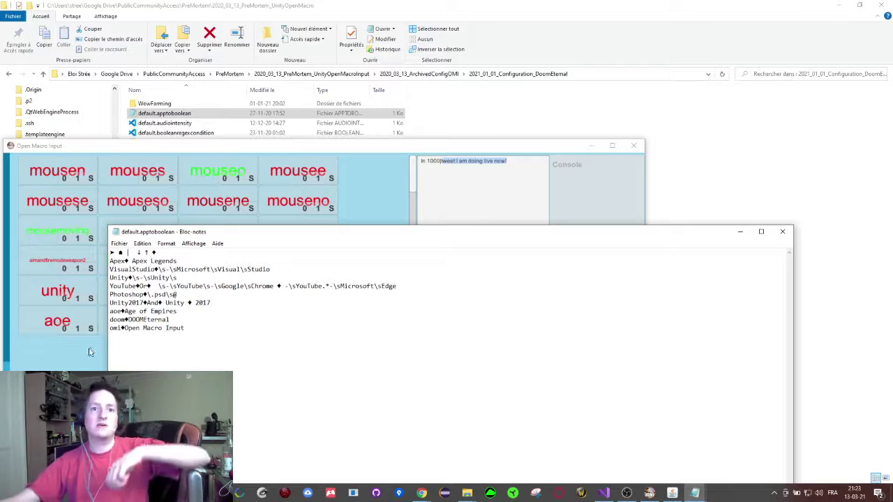
Switch focus between Open Macro Input and the text file to check how the omi boolean reacts.
{"action": "left_click", "coordinate": [88, 351]}
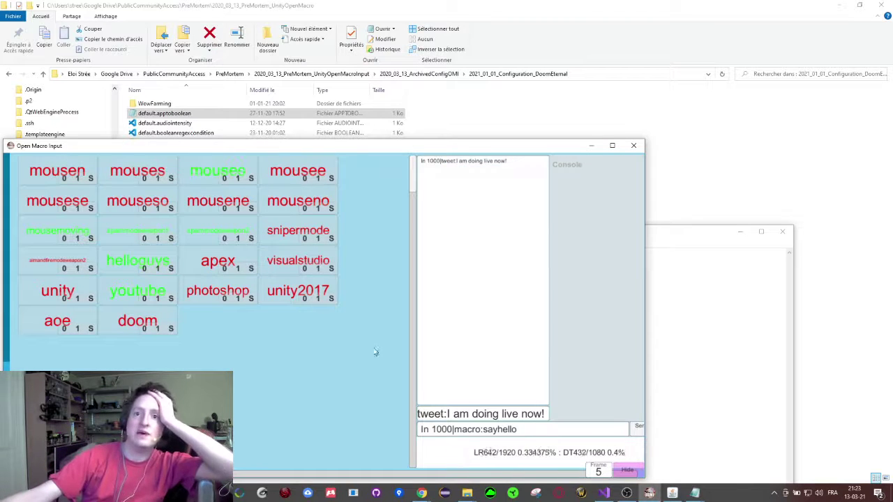
{"action": "left_click", "coordinate": [704, 355]}
{"action": "key", "text": "alt+Tab"}
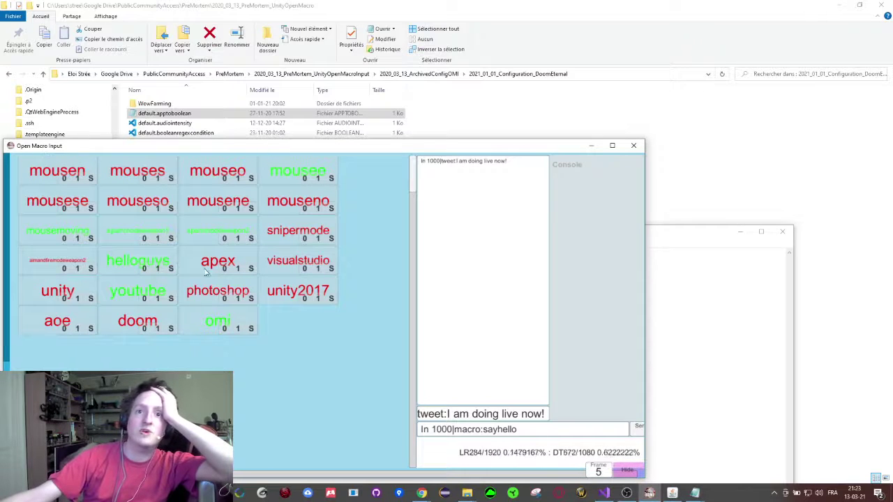
{"action": "left_click", "coordinate": [728, 320]}
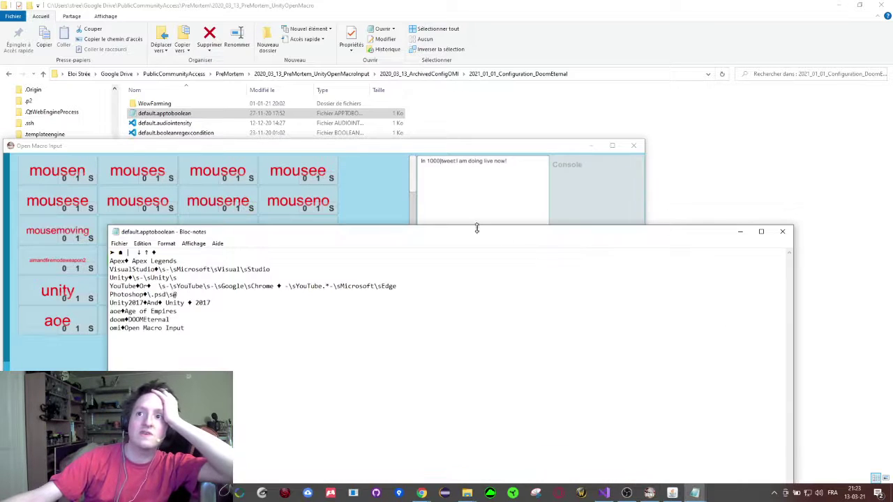
{"action": "left_click_drag", "start_coordinate": [475, 229], "coordinate": [629, 217]}
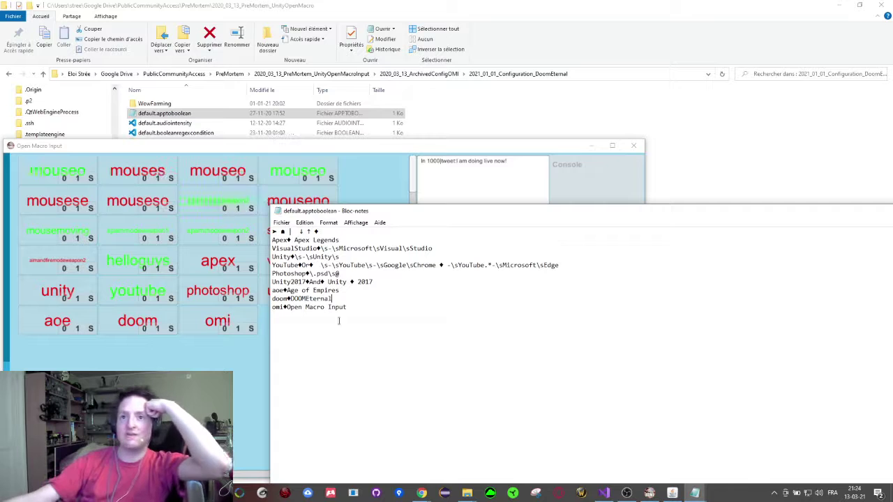
{"action": "left_click_drag", "start_coordinate": [339, 319], "coordinate": [273, 231]}
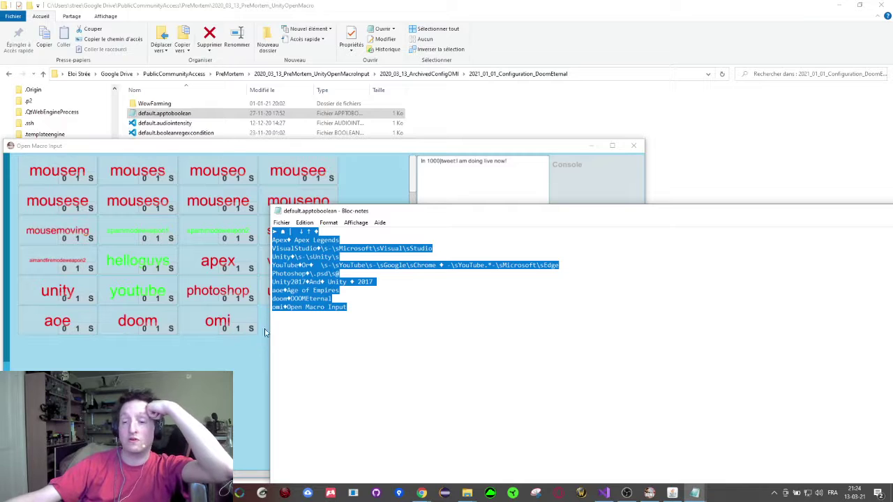
Open default.keyboardtoboolean from the archived DoomEternal configuration and examine its MoveForward and Dash key mappings.
{"action": "left_click", "coordinate": [516, 32]}
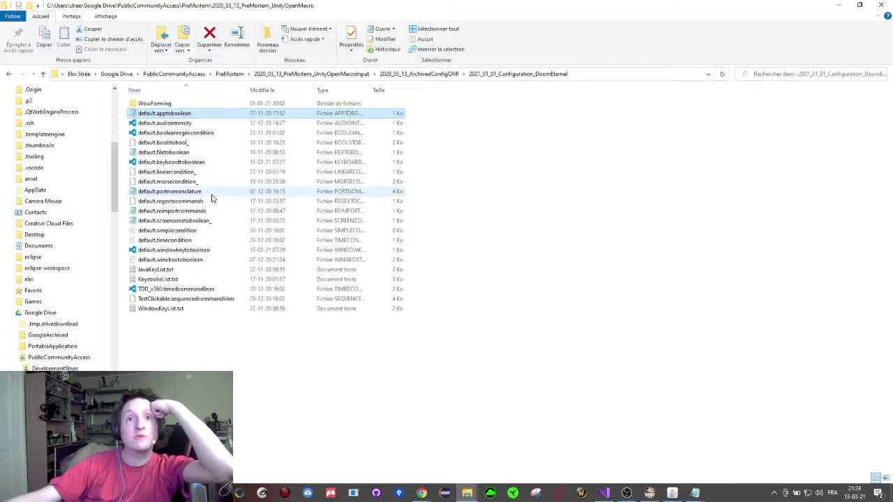
{"action": "left_click", "coordinate": [197, 165]}
{"action": "double_click", "coordinate": [198, 166]}
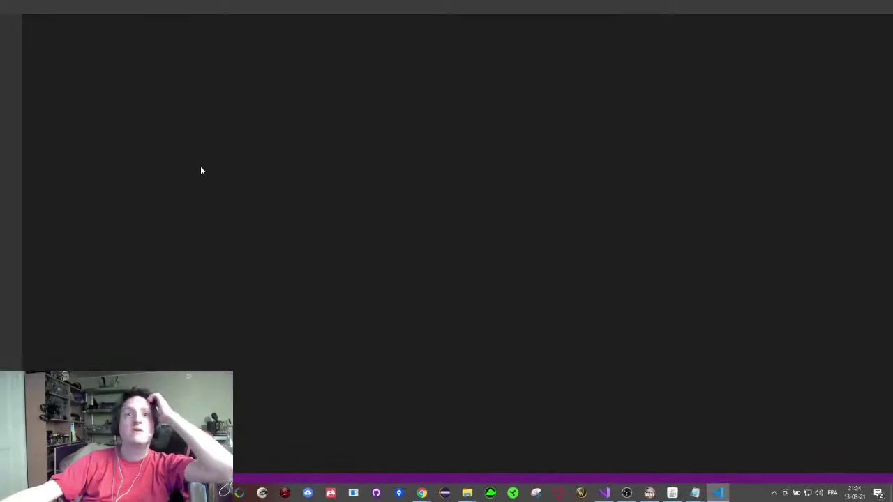
{"action": "left_click", "coordinate": [193, 187]}
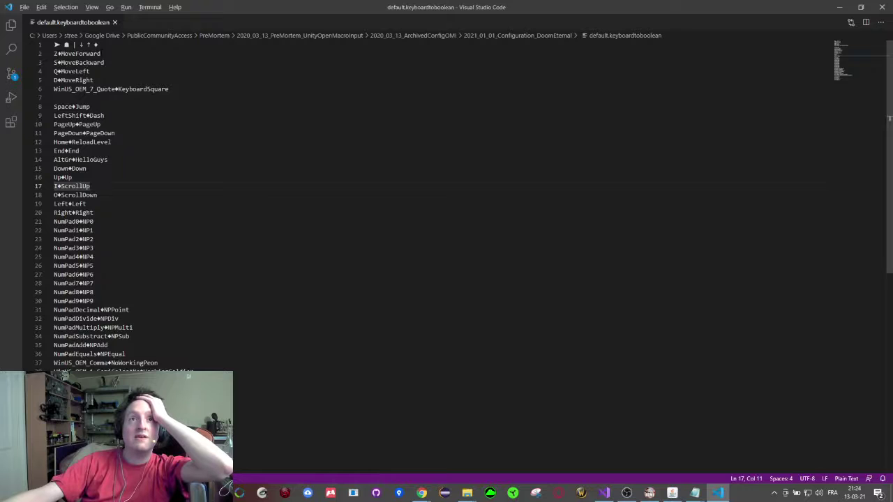
{"action": "left_click_drag", "start_coordinate": [58, 54], "coordinate": [53, 54]}
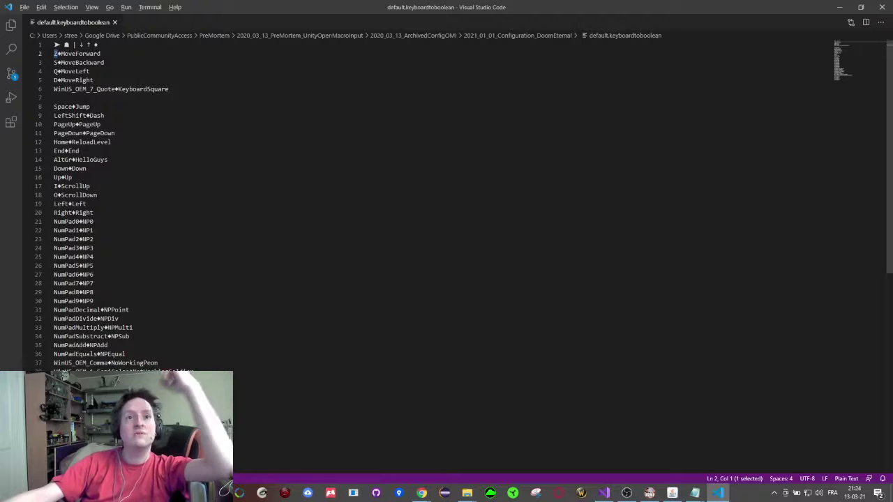
{"action": "left_click_drag", "start_coordinate": [104, 115], "coordinate": [58, 115]}
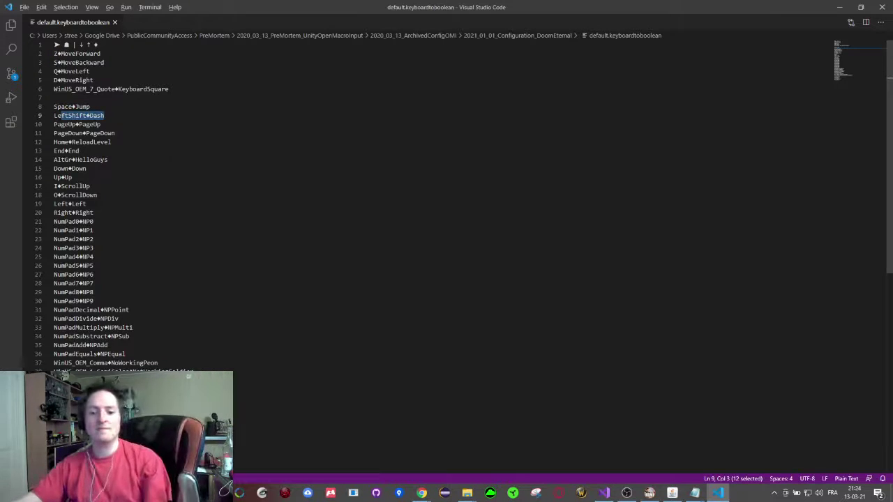
Save a copy of default.keyboardtoboolean into the Exe\Configuration folder of the Open Macro Input project.
{"action": "left_click", "coordinate": [202, 153]}
{"action": "key", "text": "ctrl+shift+s"}
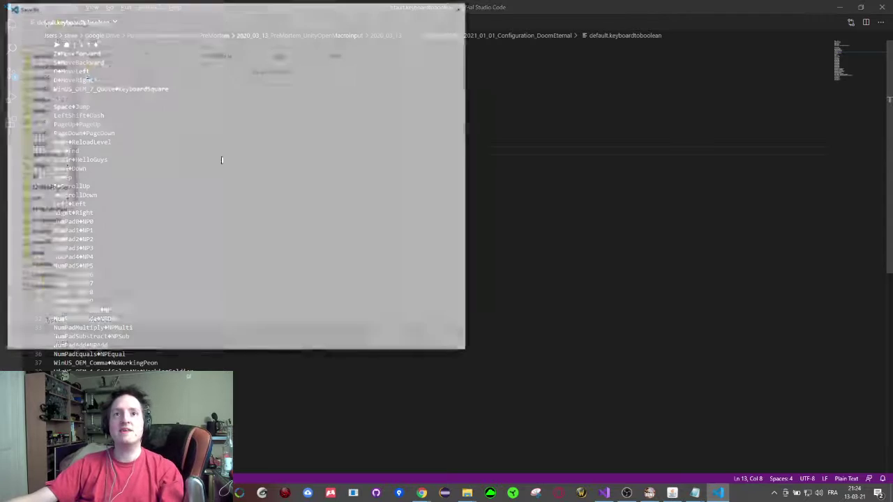
{"action": "left_click", "coordinate": [119, 23]}
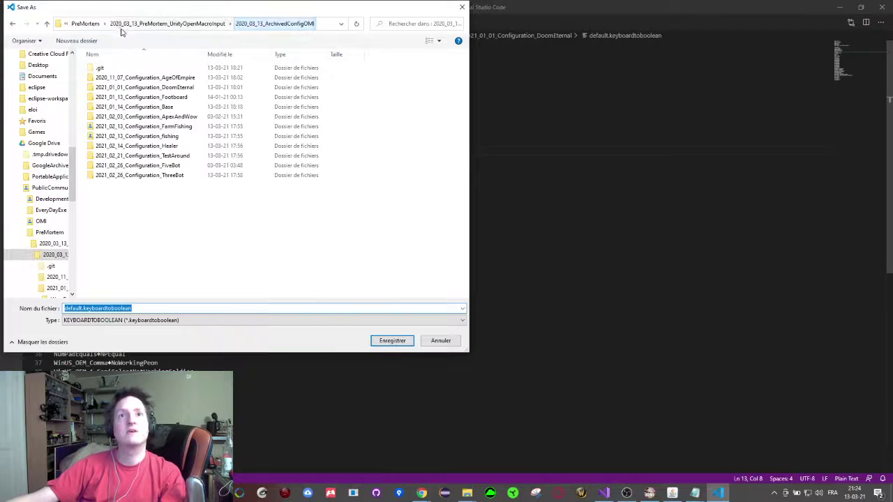
{"action": "left_click", "coordinate": [139, 23]}
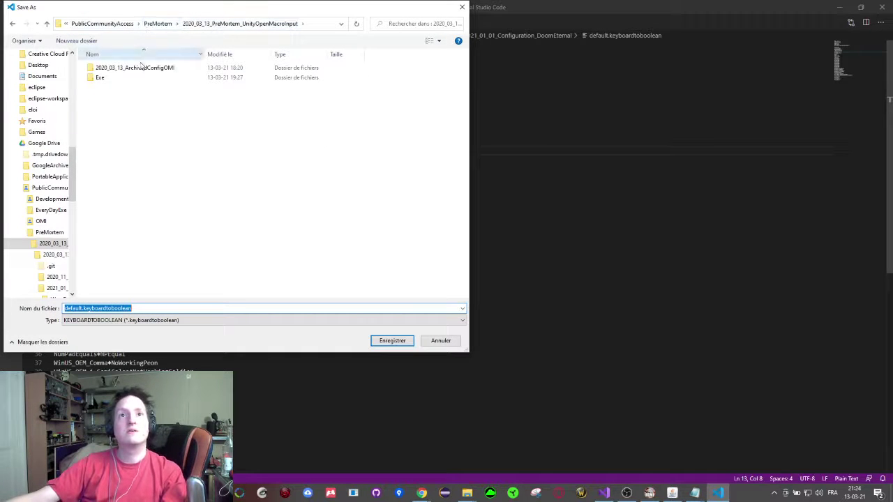
{"action": "double_click", "coordinate": [118, 78]}
{"action": "double_click", "coordinate": [109, 67]}
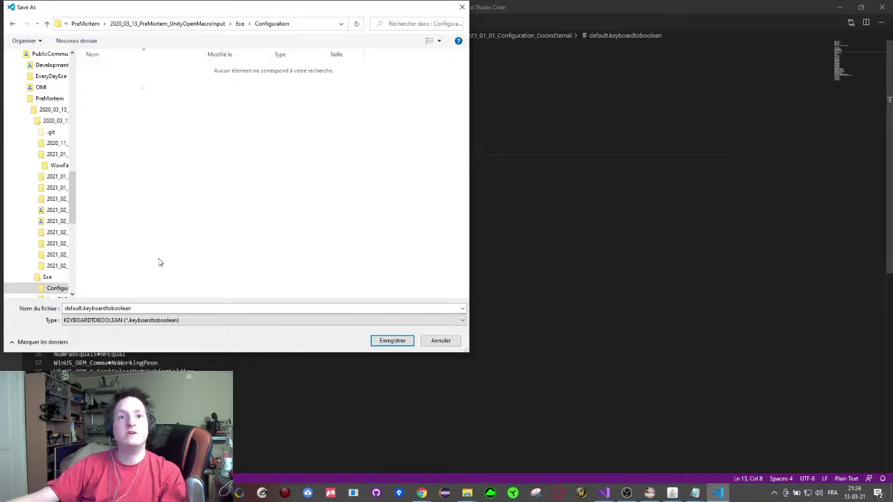
{"action": "left_click", "coordinate": [389, 343]}
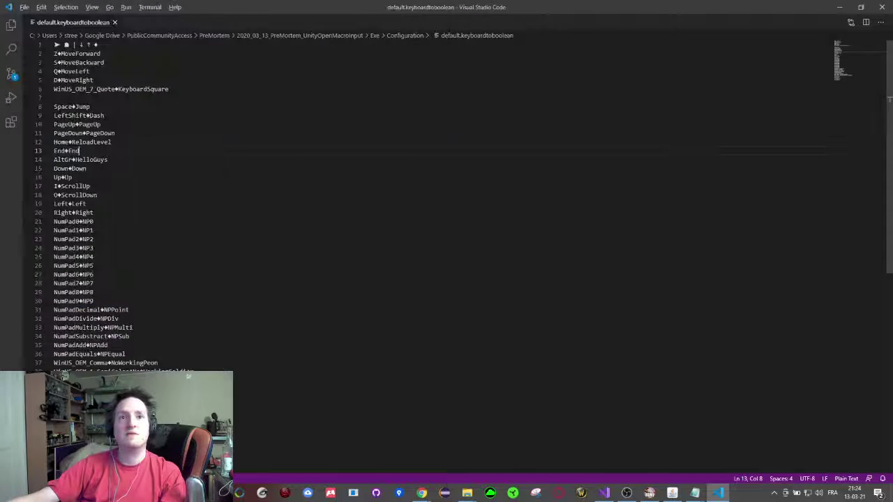
Switch to Open Macro Input and check the keyboard booleans such as jump and dash.
{"action": "key", "text": "alt+Tab"}
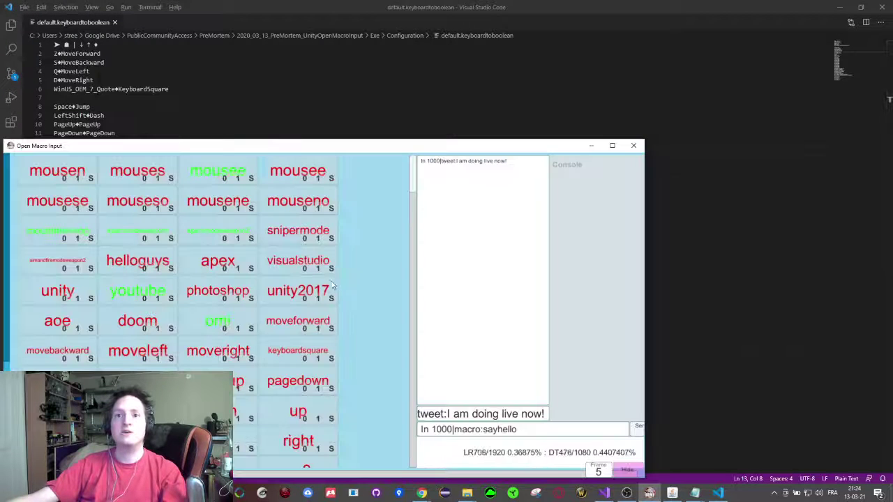
{"action": "left_click_drag", "start_coordinate": [414, 189], "coordinate": [414, 203]}
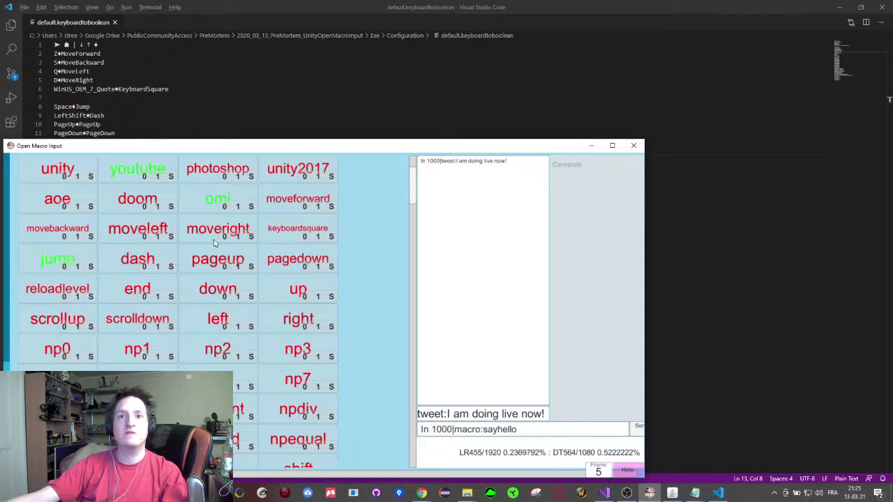
{"action": "left_click", "coordinate": [140, 259]}
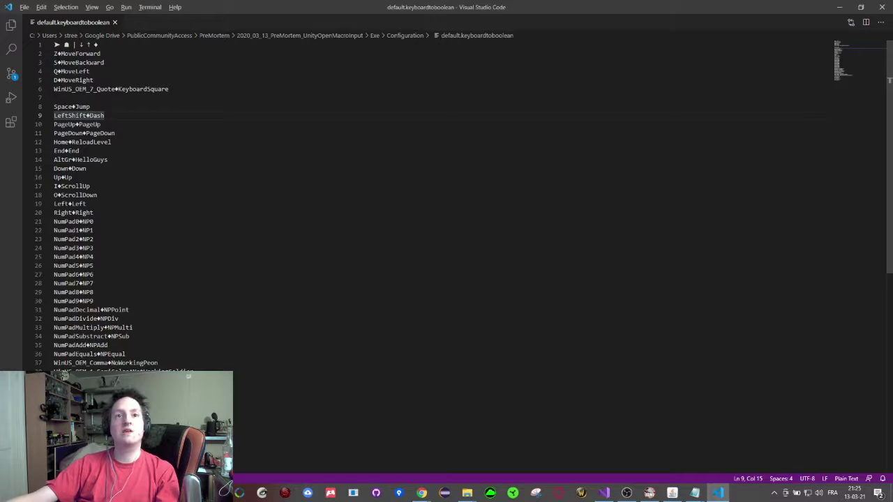
Open default.simplecondition from the archived 2021_01_01_Configuration_DoomEternal folder to check its contents, and close the file.
{"action": "key", "text": "super+Tab"}
{"action": "left_click", "coordinate": [492, 135]}
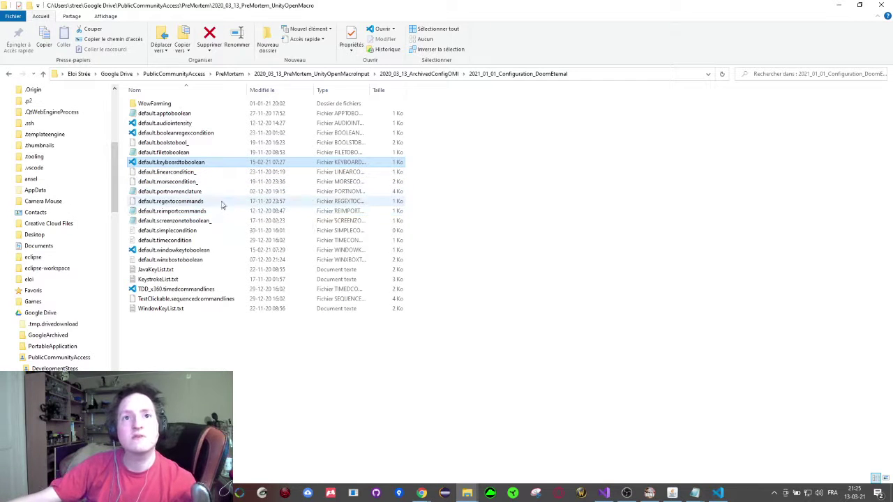
{"action": "left_click", "coordinate": [196, 233]}
{"action": "double_click", "coordinate": [196, 233]}
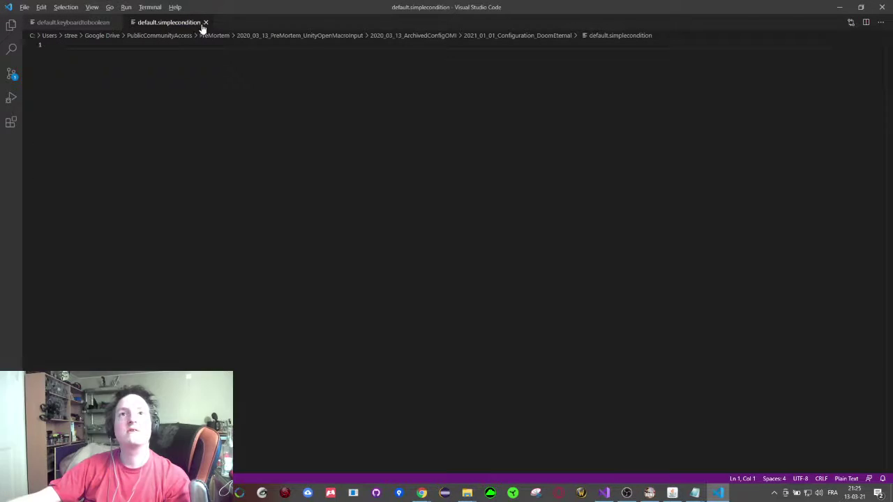
{"action": "left_click", "coordinate": [205, 23]}
Examine the condition lines in default.timecondition from the archived DoomEternal folder, and sort that folder's files by type.
{"action": "key", "text": "alt+Tab"}
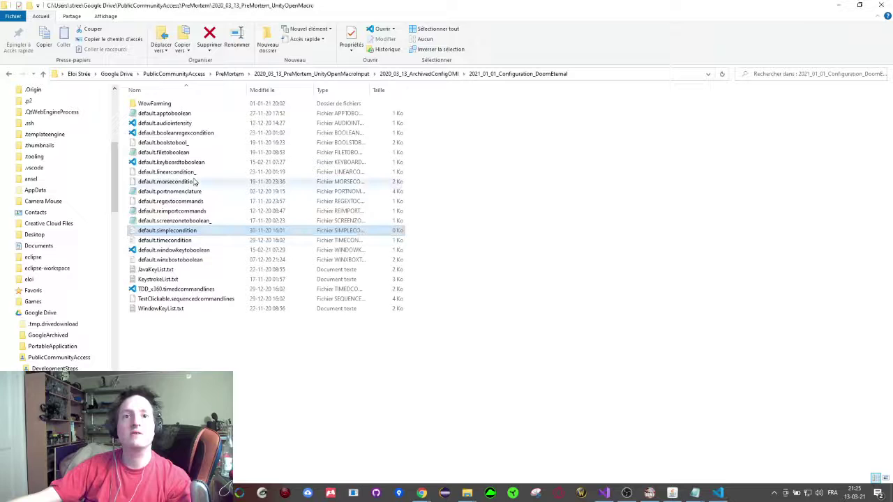
{"action": "double_click", "coordinate": [190, 241]}
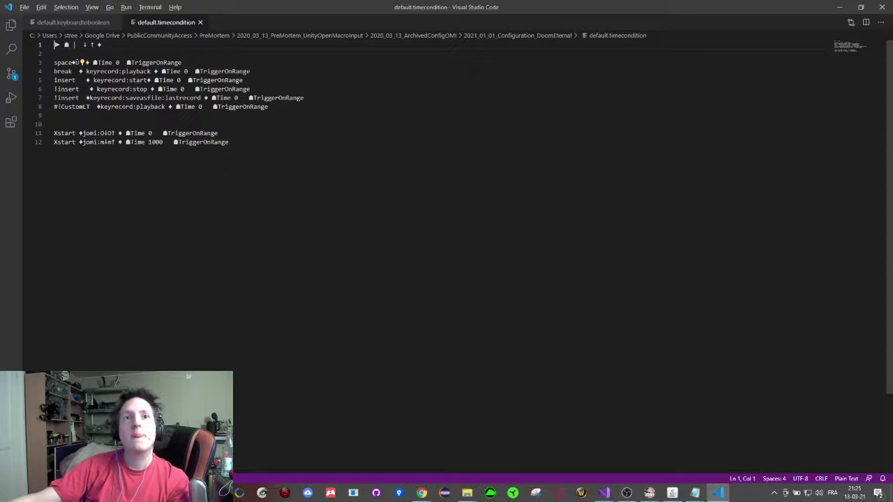
{"action": "key", "text": "alt+Tab"}
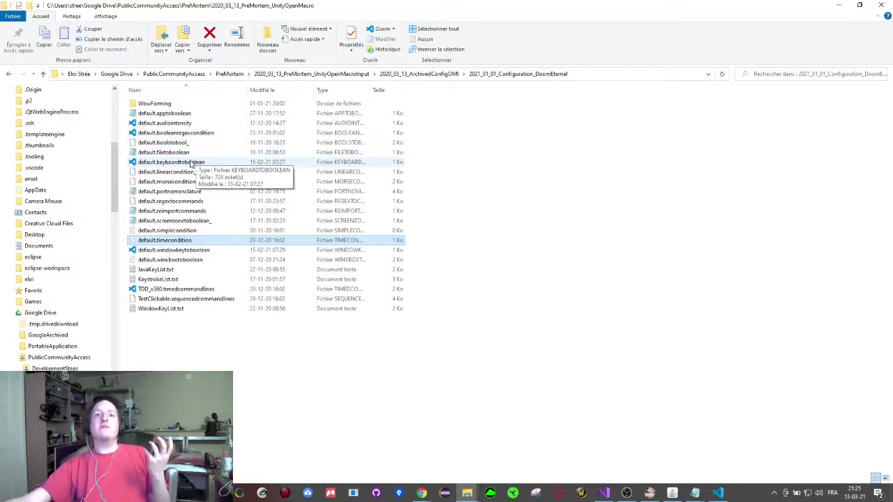
{"action": "left_click", "coordinate": [326, 91]}
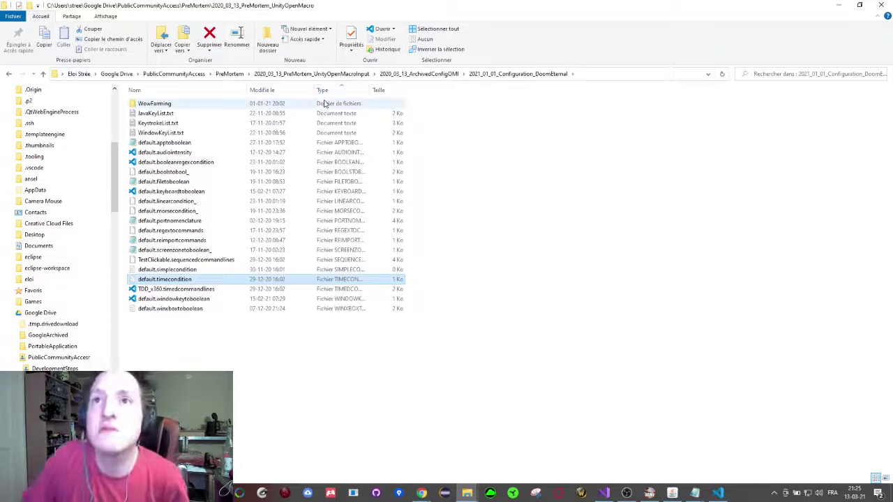